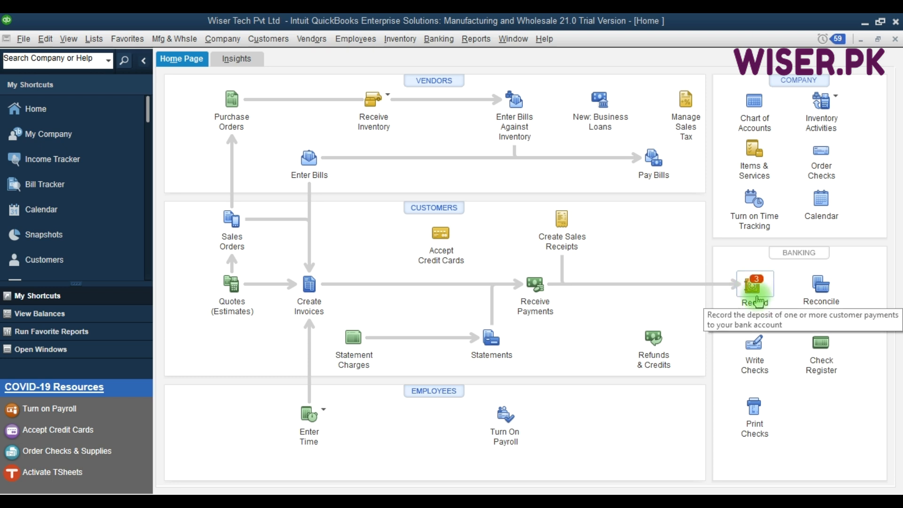
Open the Record Deposits form with the list of customer payments awaiting deposit.
left_click(438, 39)
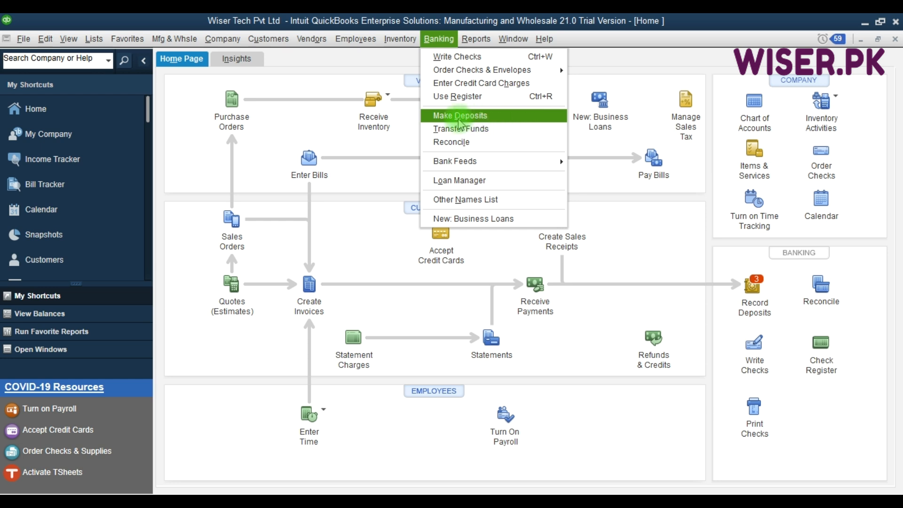
left_click(616, 235)
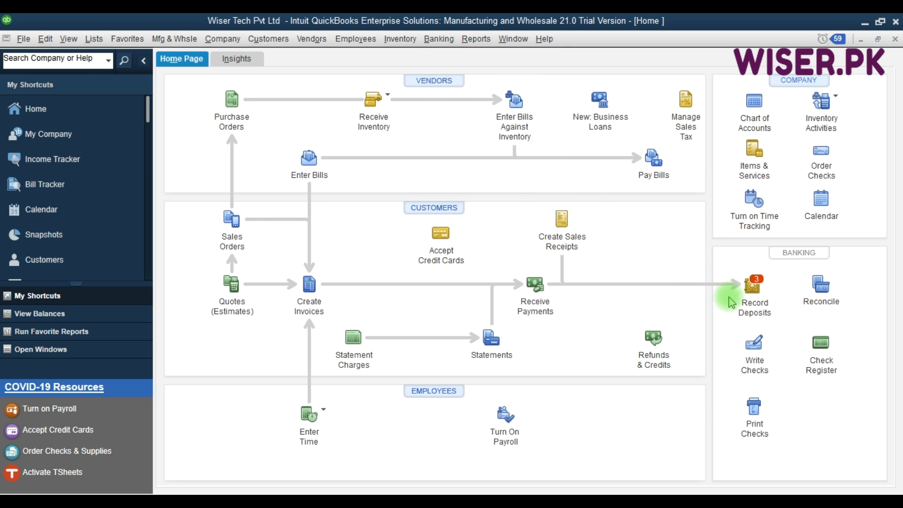
left_click(754, 301)
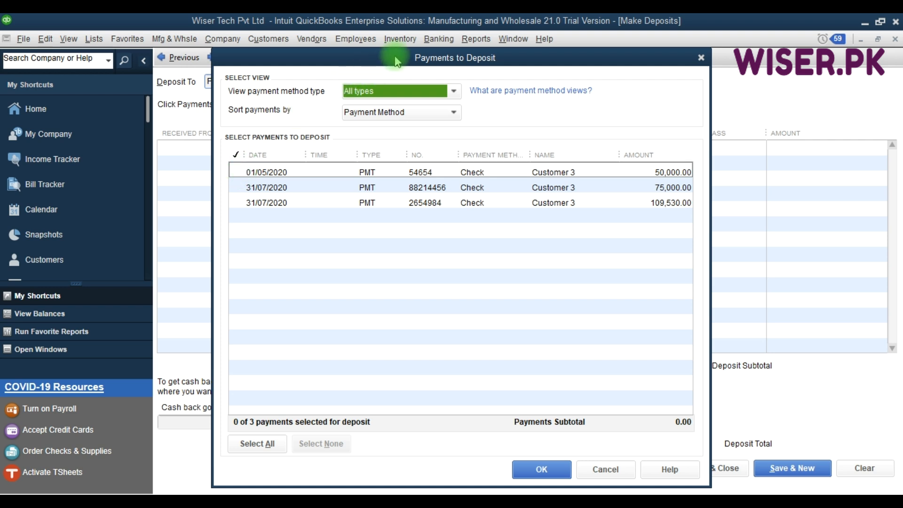
left_click_drag(396, 61, 574, 127)
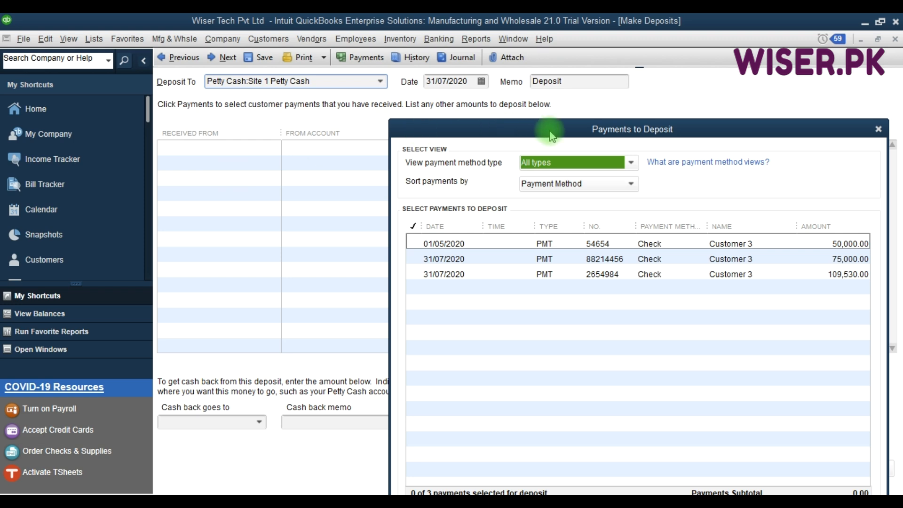
left_click_drag(555, 131, 398, 76)
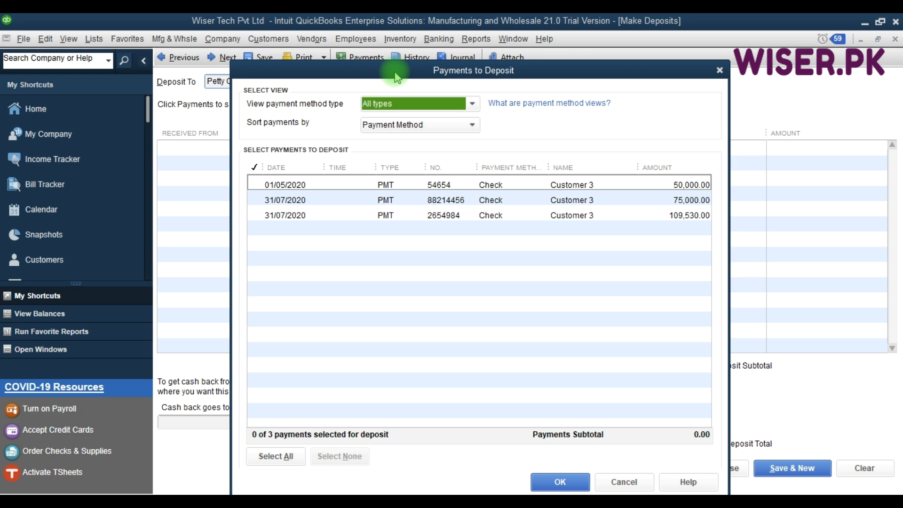
Select all three Customer 3 check payments and add them to the deposit.
left_click(256, 184)
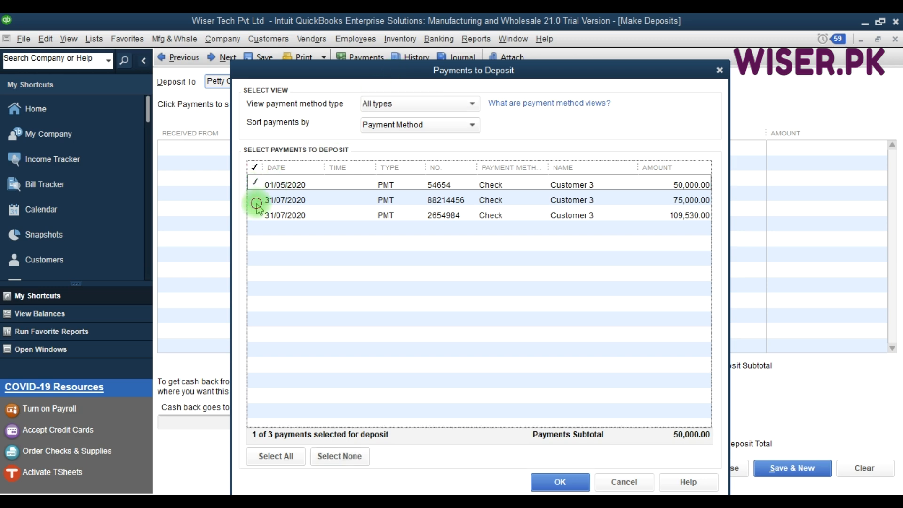
left_click(256, 200)
left_click(258, 217)
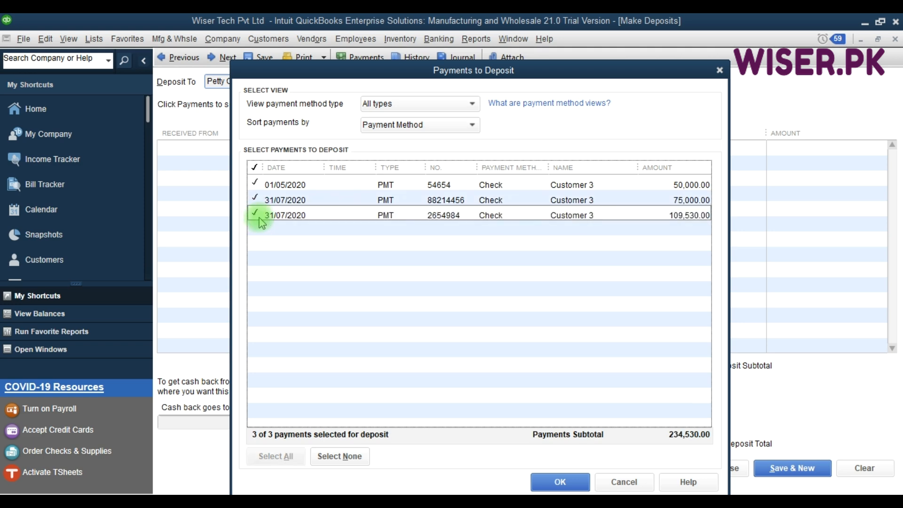
left_click(560, 482)
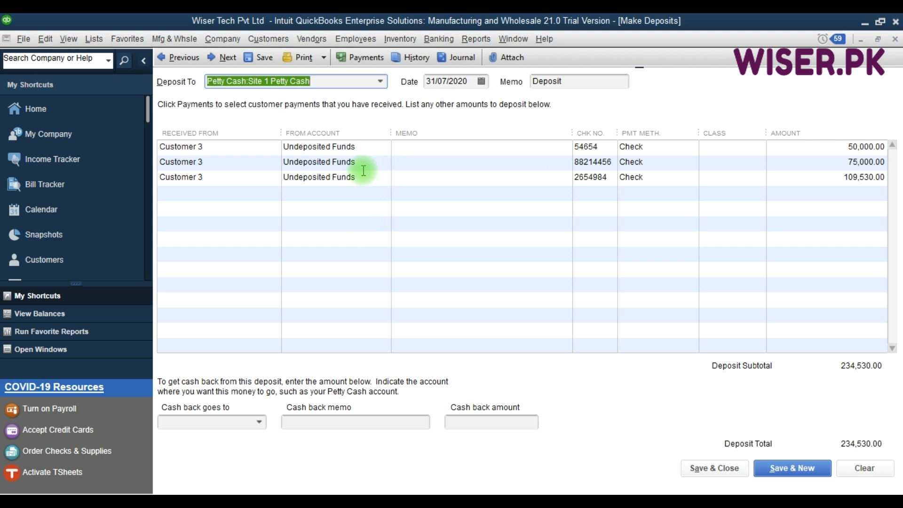
key("F9")
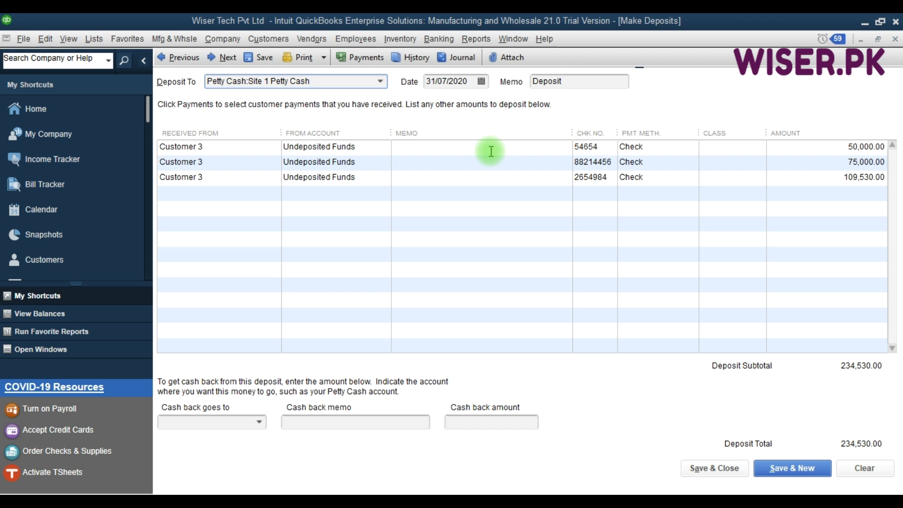
Set Bank Alfalah as the account receiving the deposit and dismiss the default account notice.
left_click(464, 146)
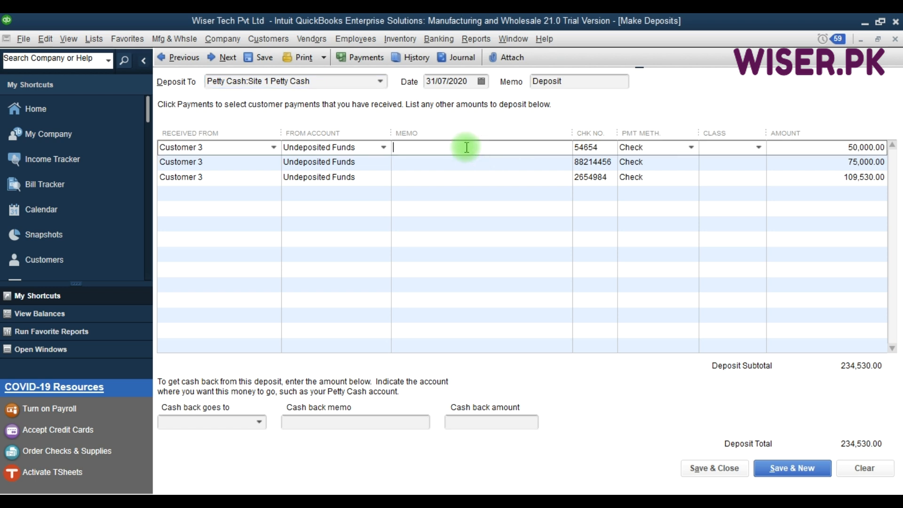
left_click(441, 166)
left_click(441, 178)
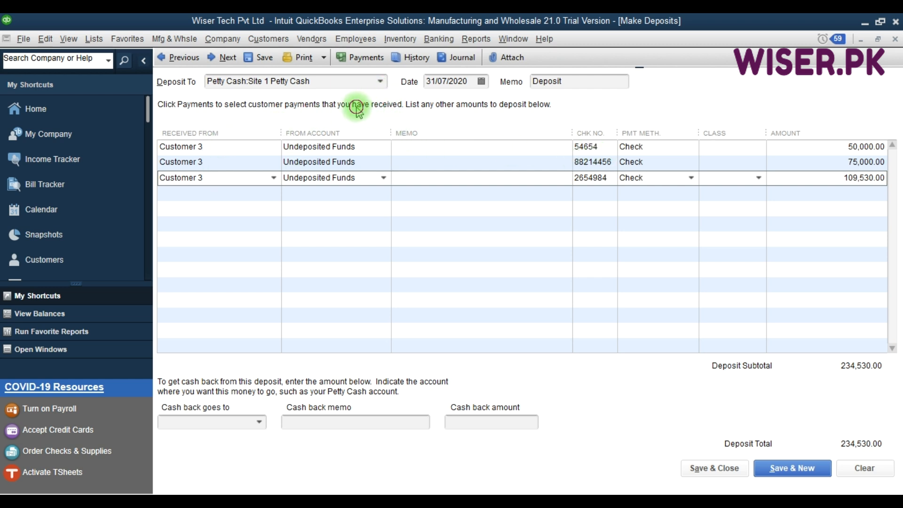
left_click(381, 84)
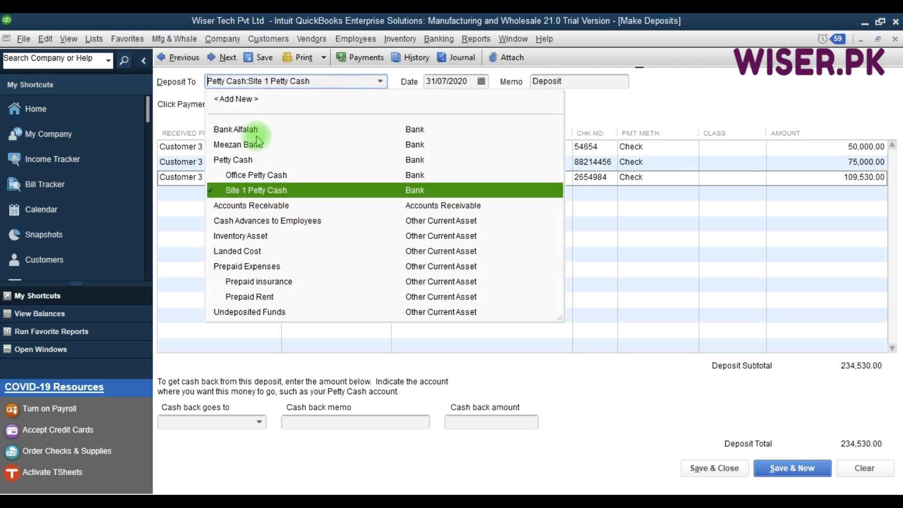
left_click(241, 130)
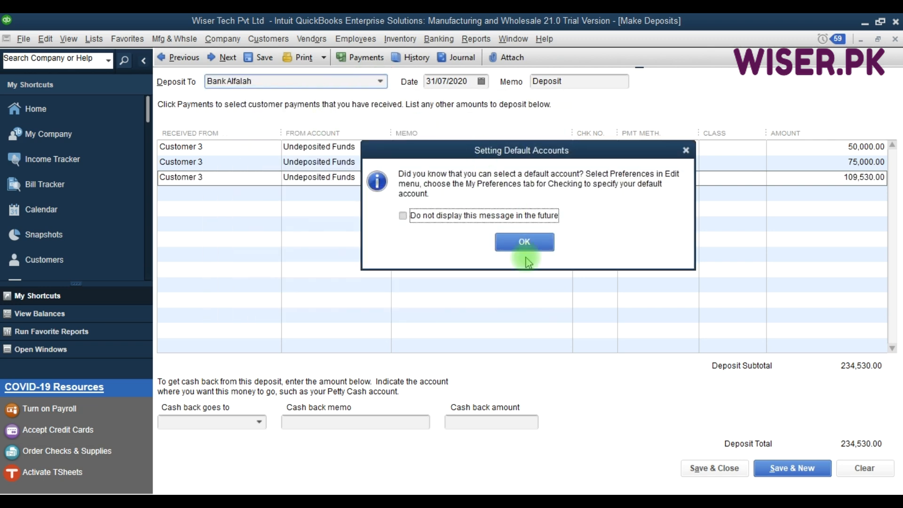
left_click(525, 259)
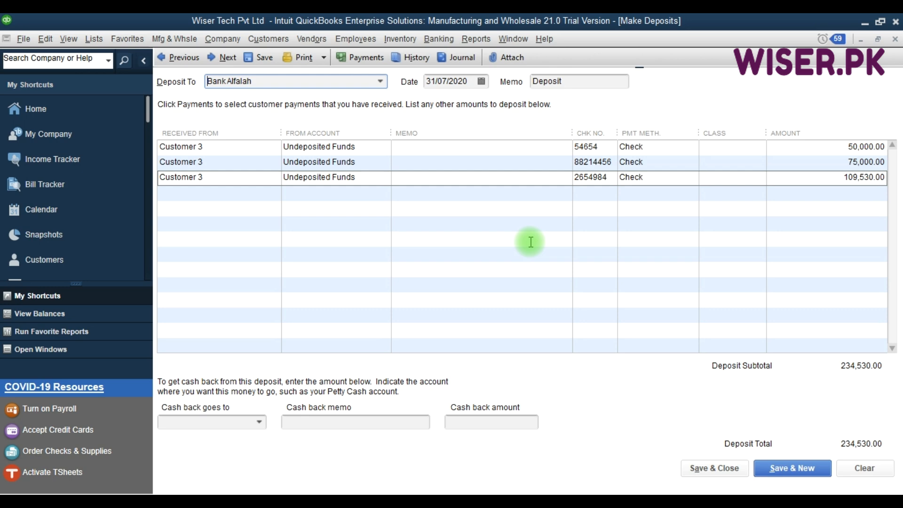
left_click(467, 82)
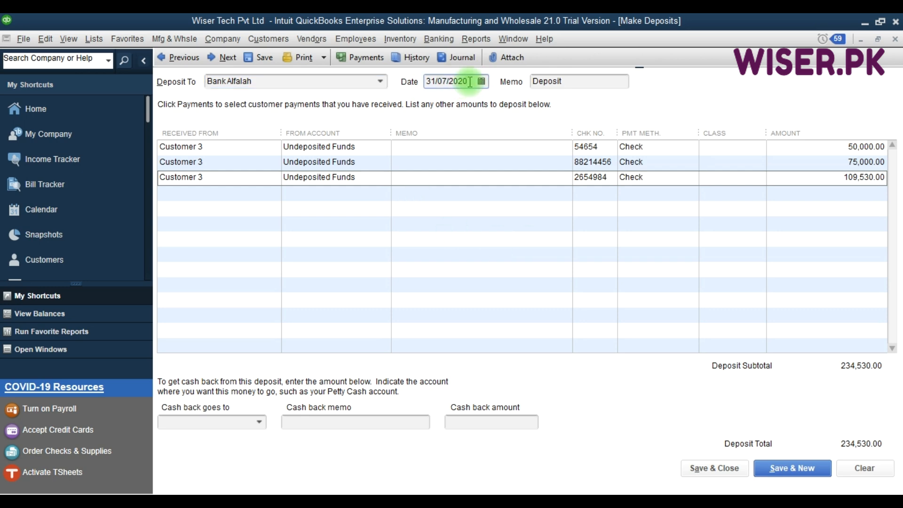
left_click(572, 82)
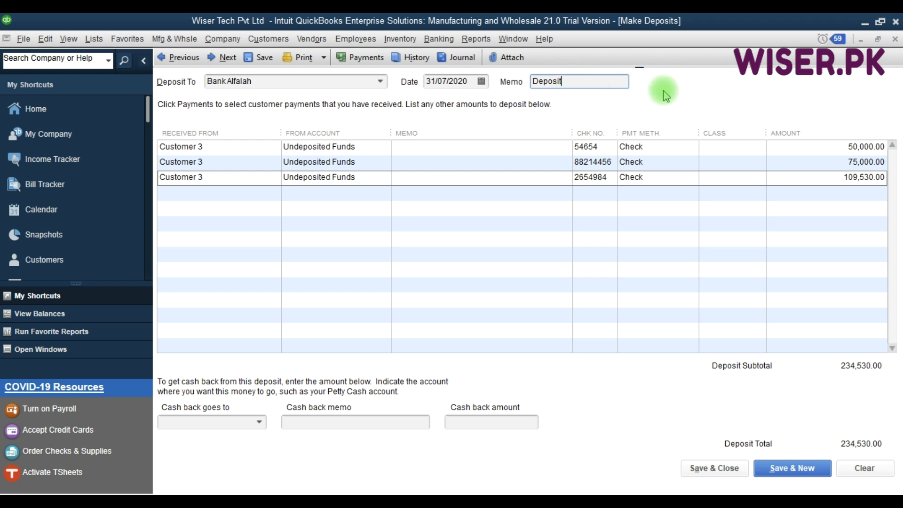
Set the cash back account to Office Petty Cash, under Petty Cash.
left_click(213, 429)
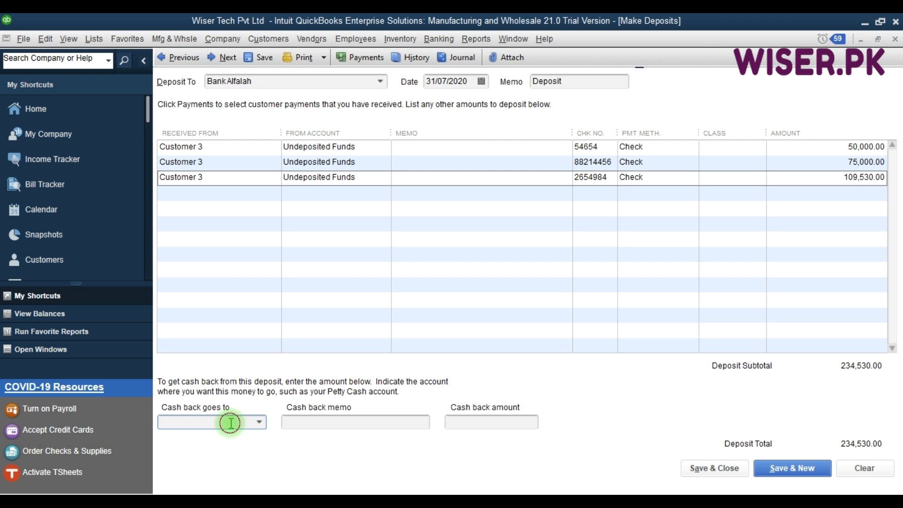
left_click(259, 422)
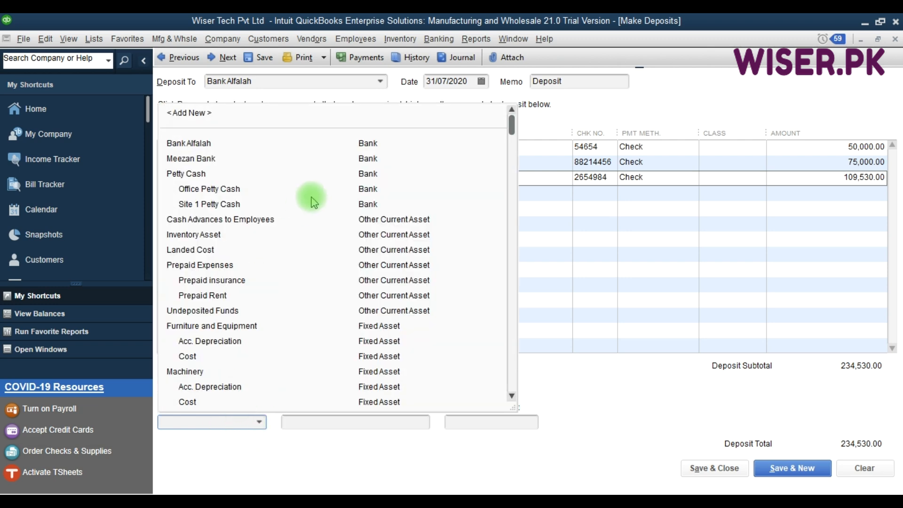
left_click(229, 190)
left_click(325, 421)
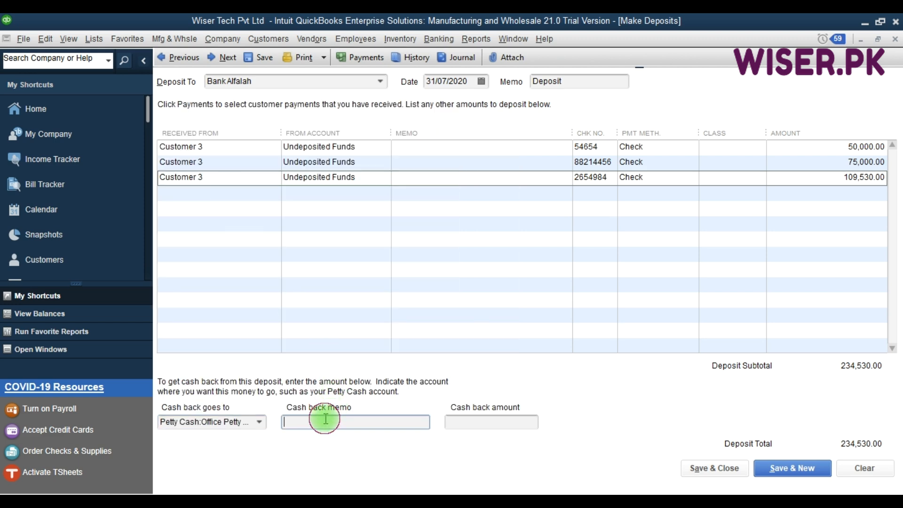
left_click(474, 423)
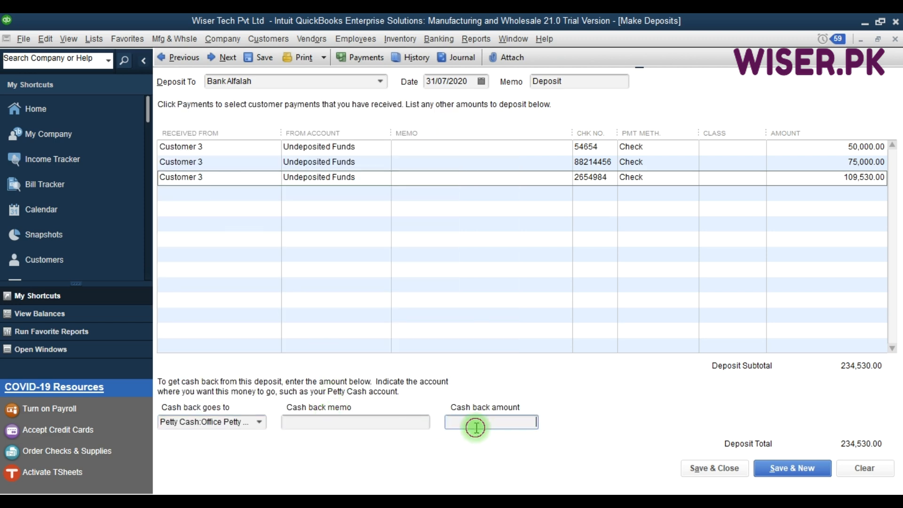
Clear the cash back account of the deposit.
left_click(246, 424)
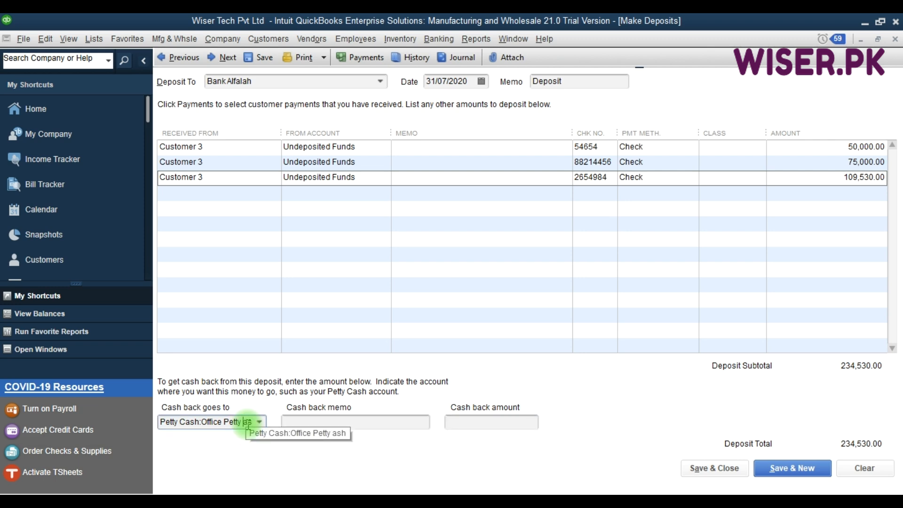
key("BackSpace")
key("BackSpace")
key("BackSpace")
key("BackSpace")
key("BackSpace")
key("BackSpace")
key("BackSpace")
key("BackSpace")
key("BackSpace")
key("BackSpace")
key("BackSpace")
key("BackSpace")
key("BackSpace")
key("BackSpace")
key("BackSpace")
key("BackSpace")
key("BackSpace")
key("BackSpace")
key("BackSpace")
key("BackSpace")
key("Right")
key("Right")
key("Right")
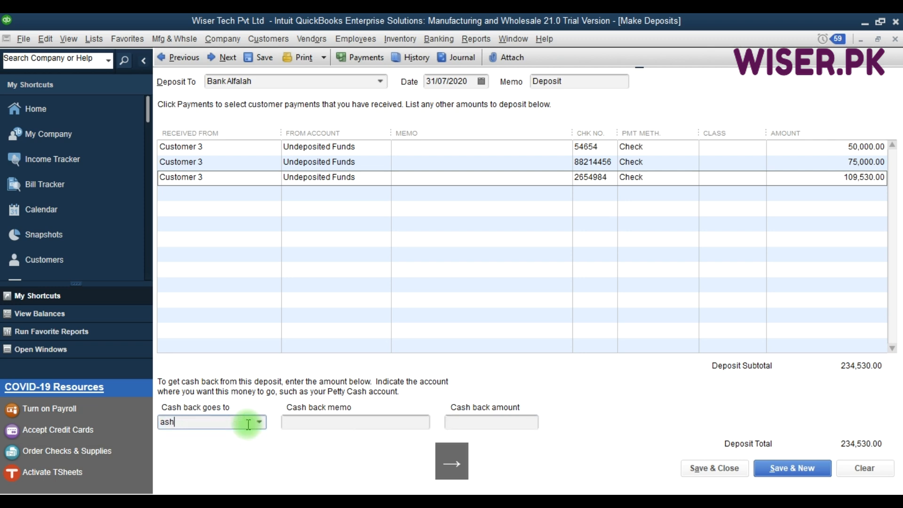
key("BackSpace")
key("BackSpace")
key("BackSpace")
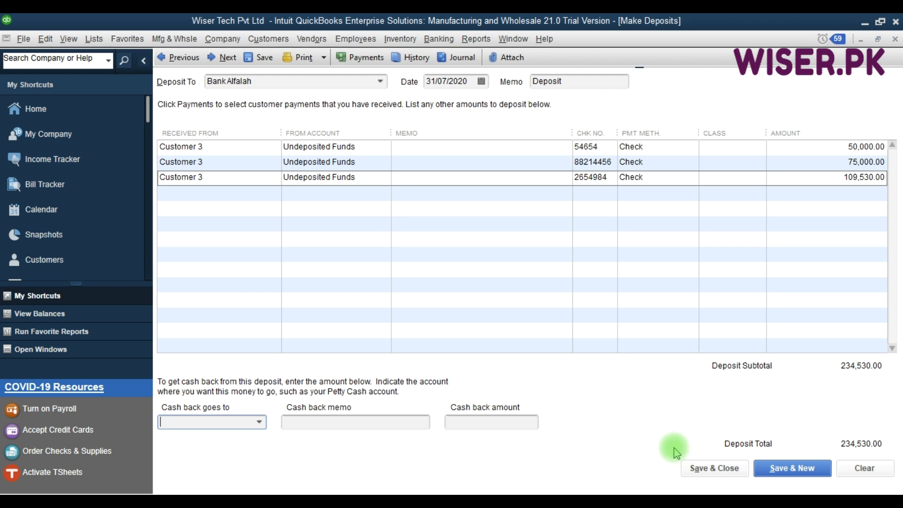
Save the deposit and start a new one, reopening the saved deposit to examine its transaction journal.
left_click(789, 470)
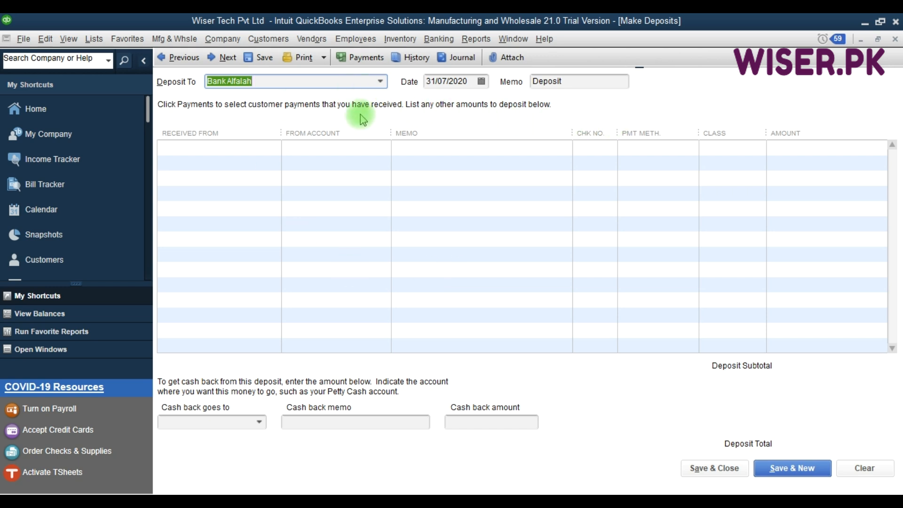
left_click(177, 58)
left_click(460, 57)
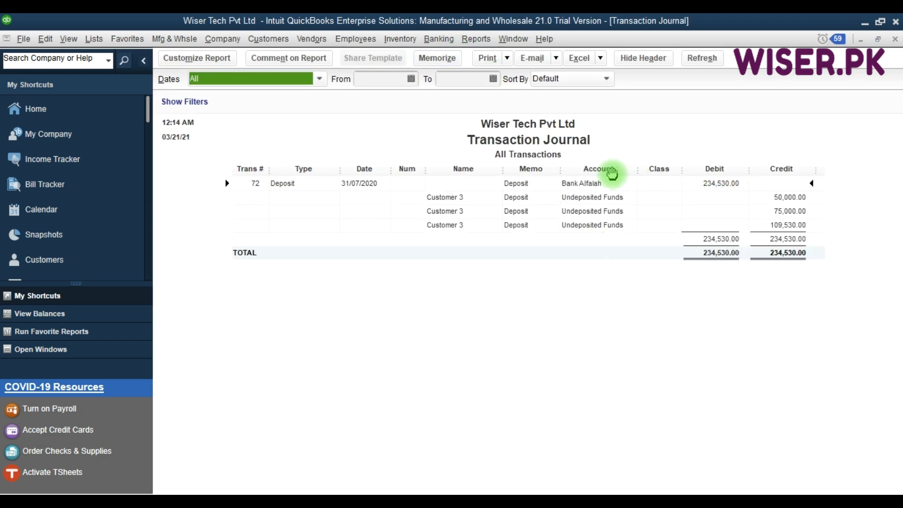
left_click(614, 183)
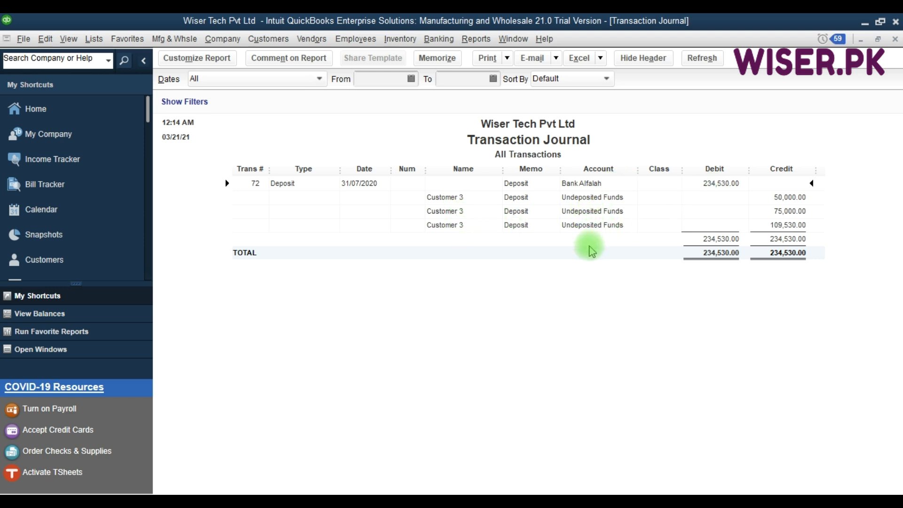
double_click(789, 219)
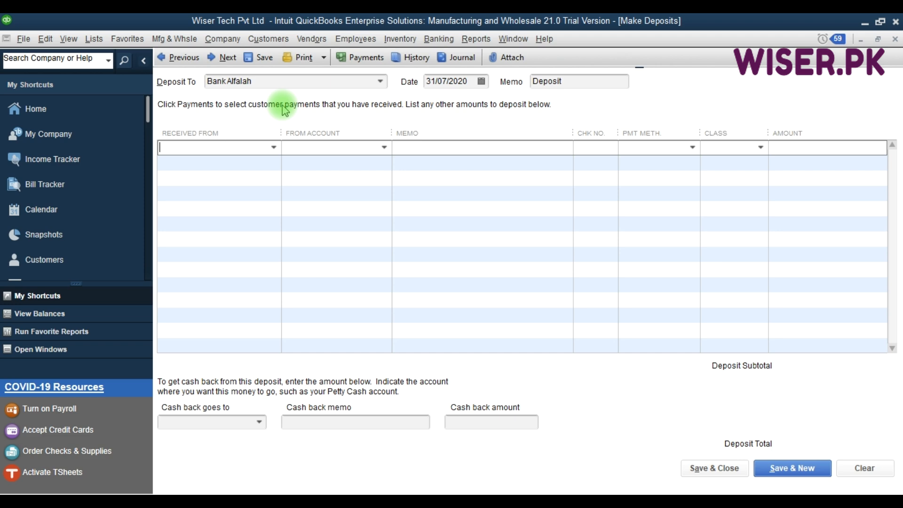
On the new deposit's first line, choose the last Other Name entry as the payer and fill in the source account.
left_click(273, 147)
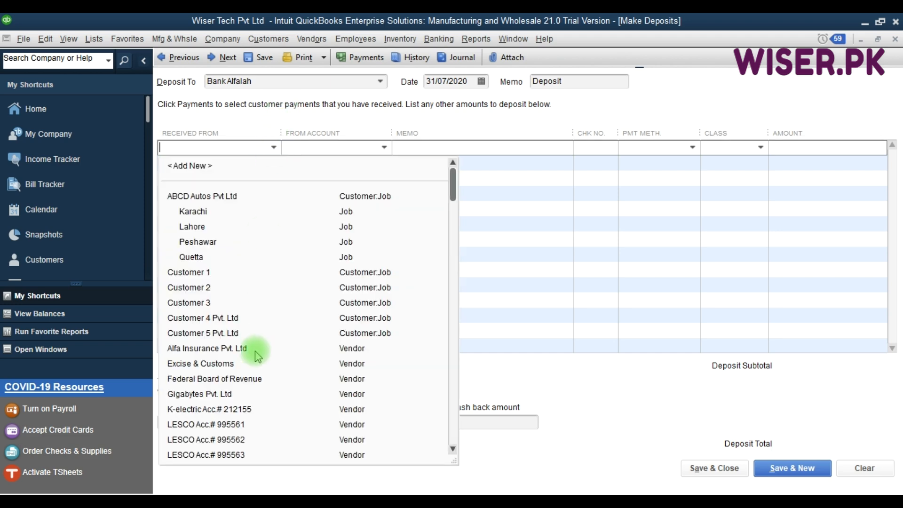
scroll(257, 356, "down", 3)
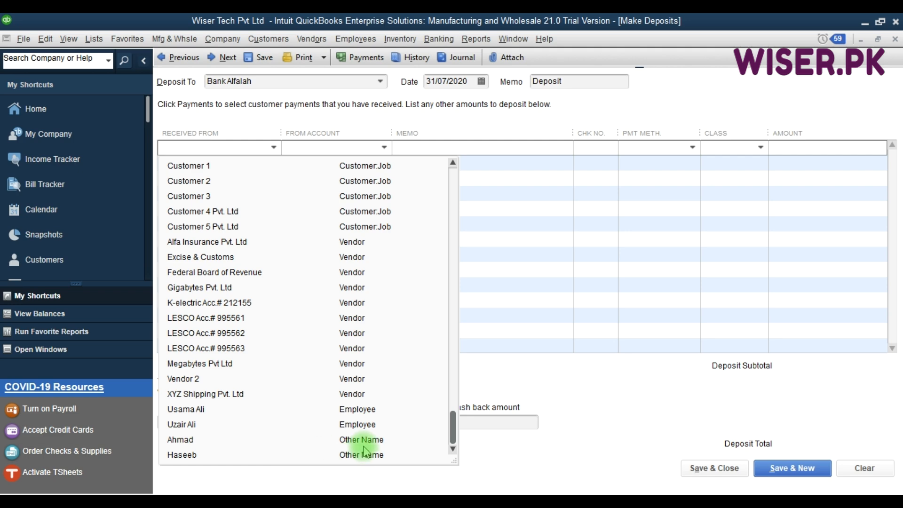
left_click(377, 454)
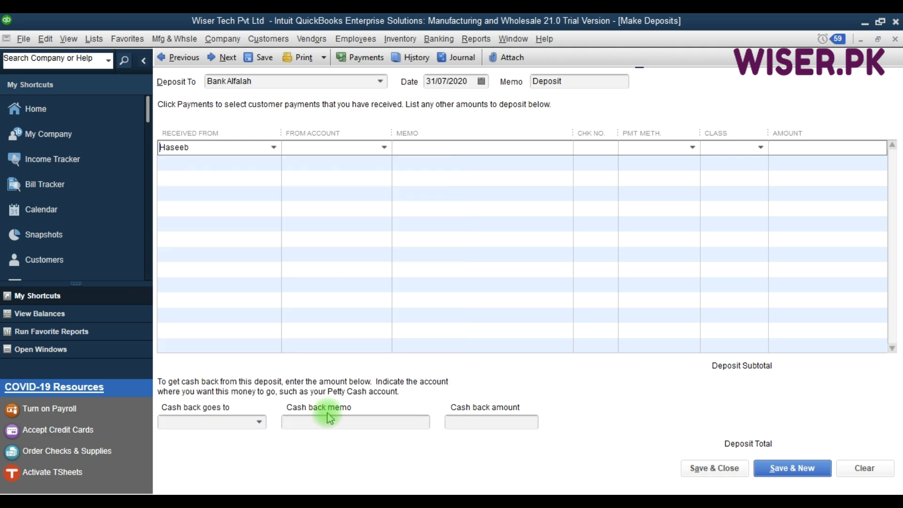
left_click(342, 152)
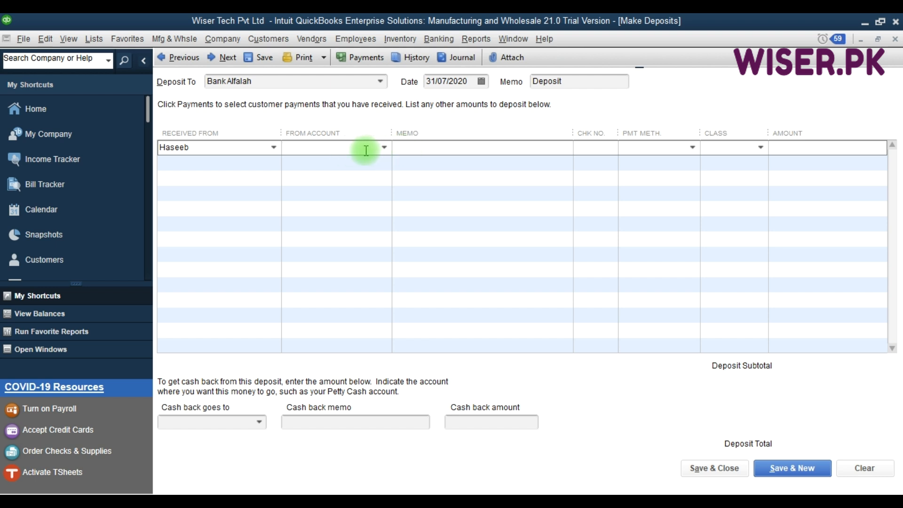
left_click(249, 147)
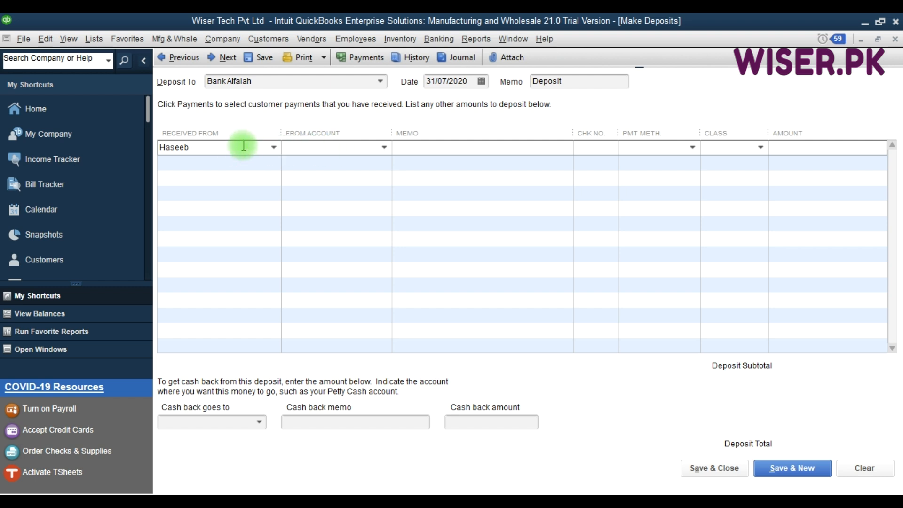
left_click(385, 148)
left_click(427, 147)
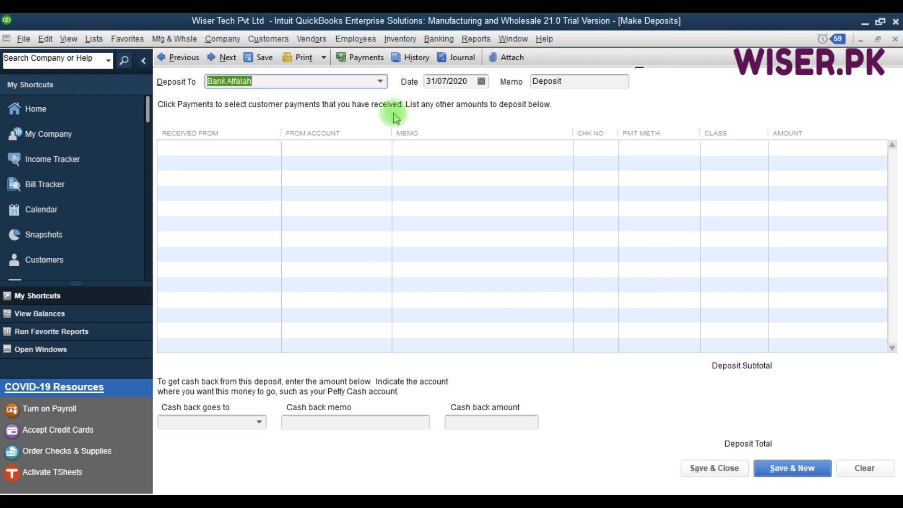
Reopen the previously saved Bank Alfalah deposit and examine the print preview of its deposit slip up close.
key("F9")
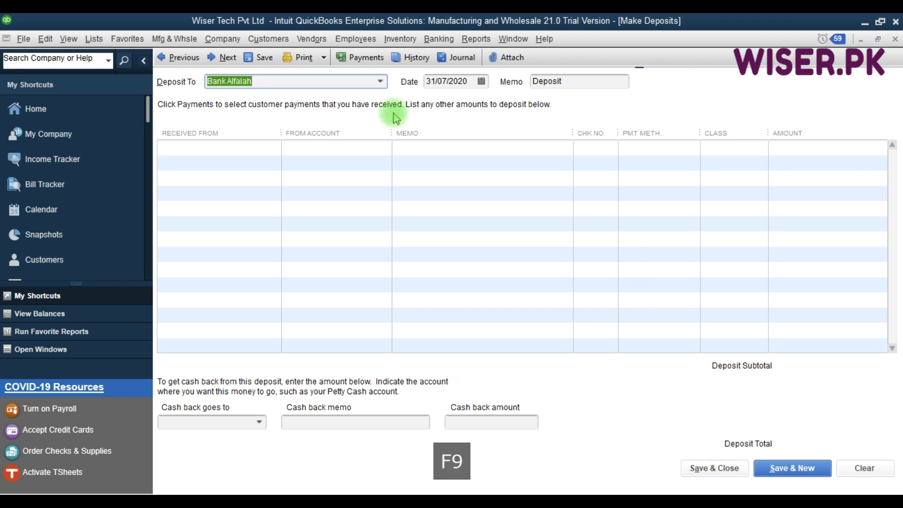
left_click(188, 59)
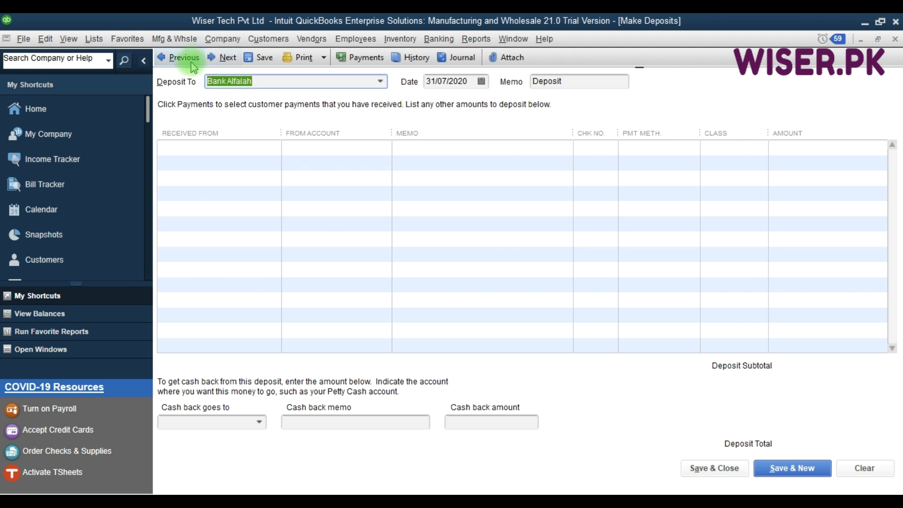
left_click(323, 59)
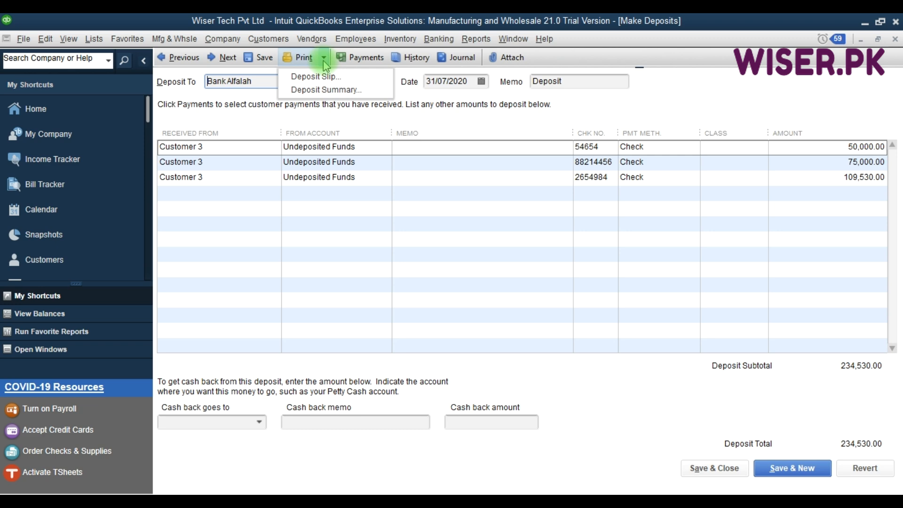
left_click(323, 77)
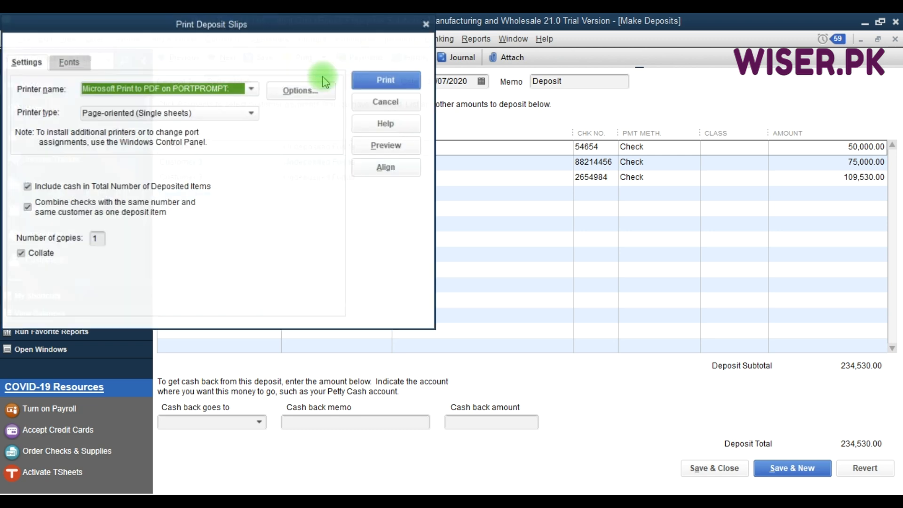
left_click(367, 145)
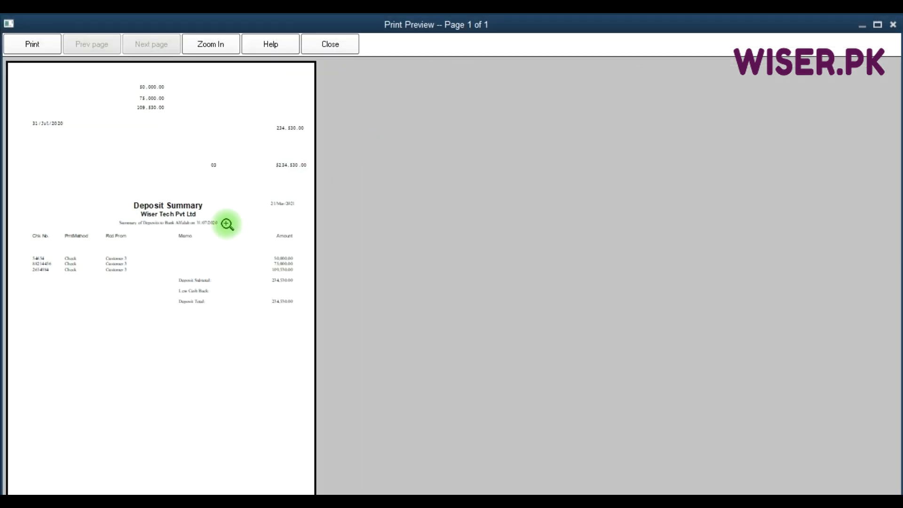
left_click(166, 241)
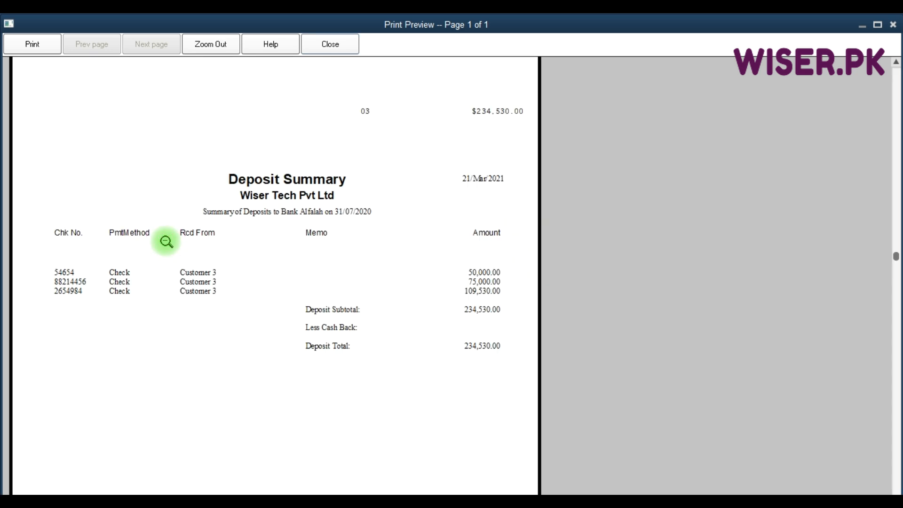
left_click(204, 153)
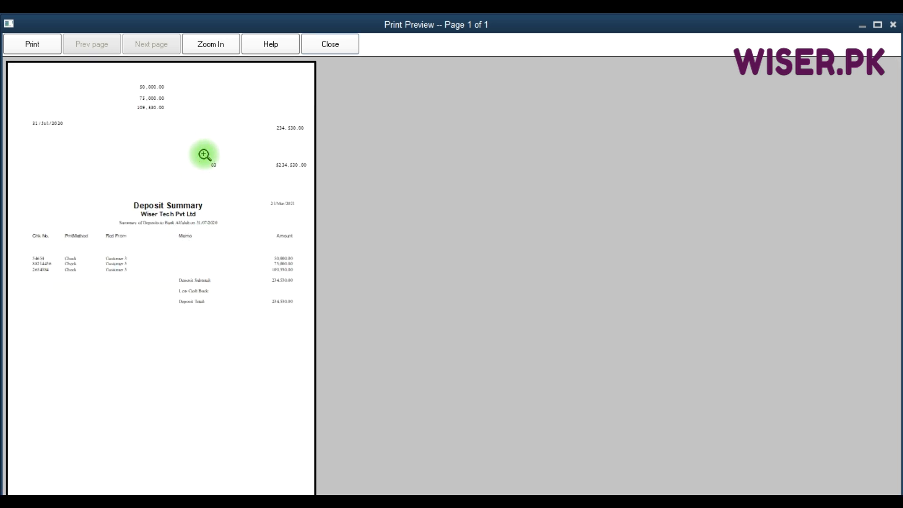
left_click(138, 158)
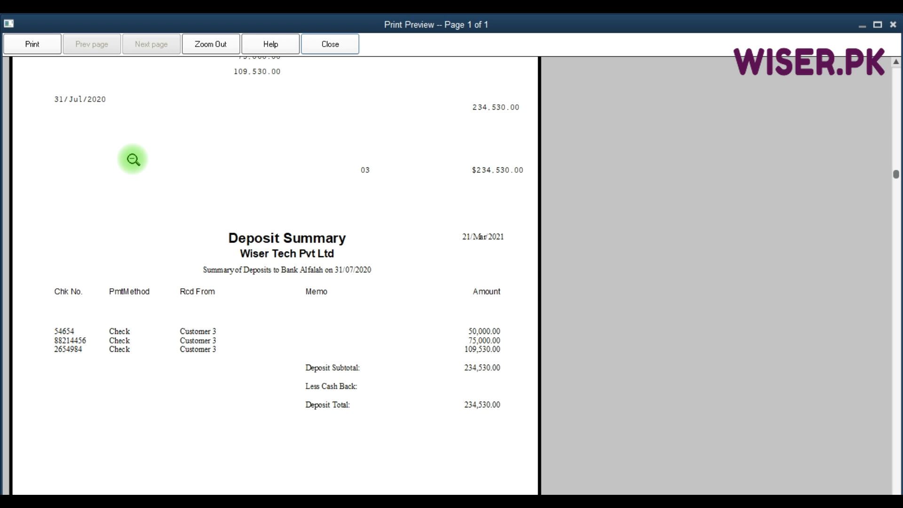
key("Escape")
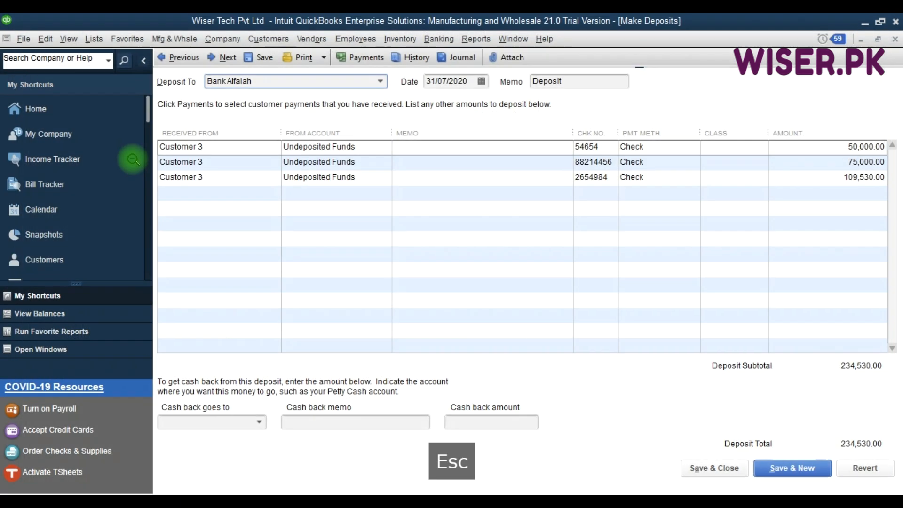
key("Escape")
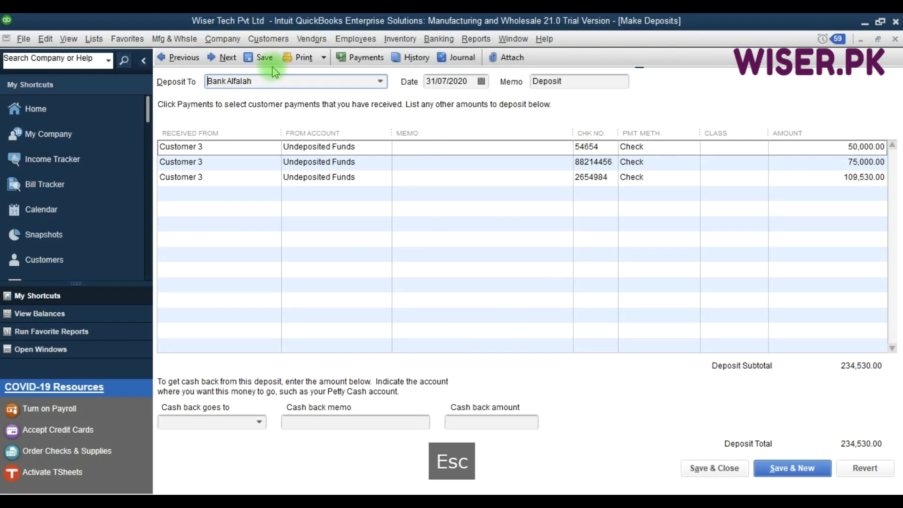
Preview the printout of the same deposit's Deposit Summary and examine its payment lines up close.
left_click(324, 57)
left_click(316, 92)
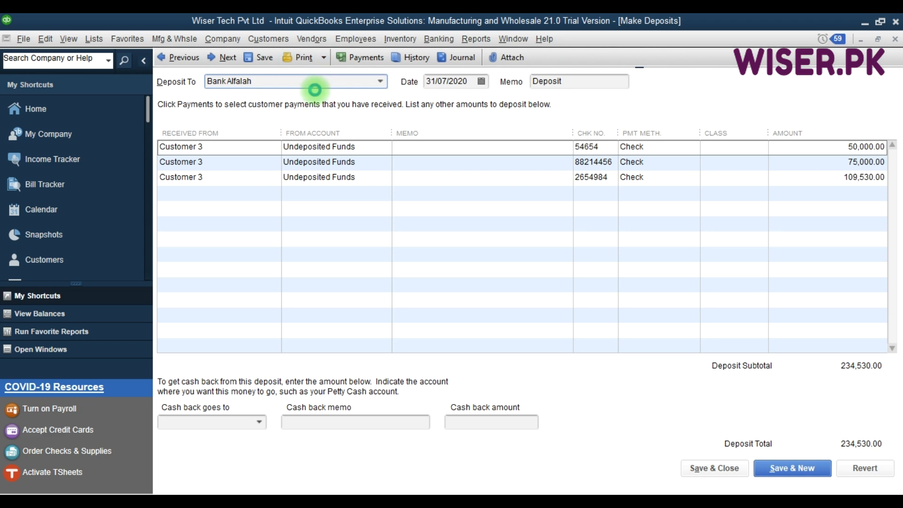
left_click(383, 144)
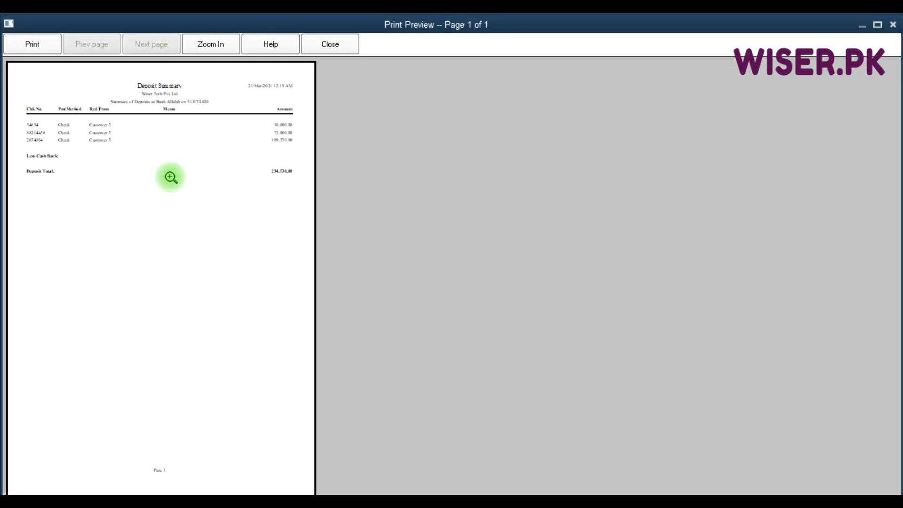
left_click(105, 97)
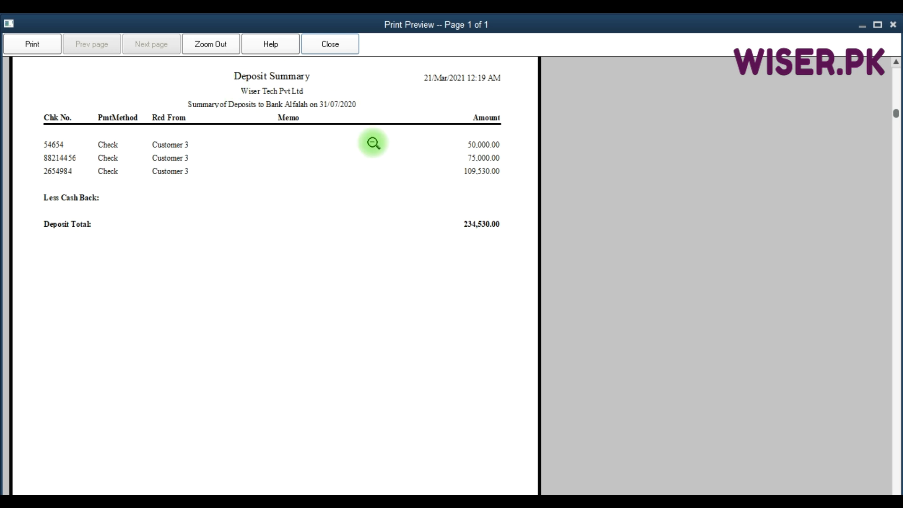